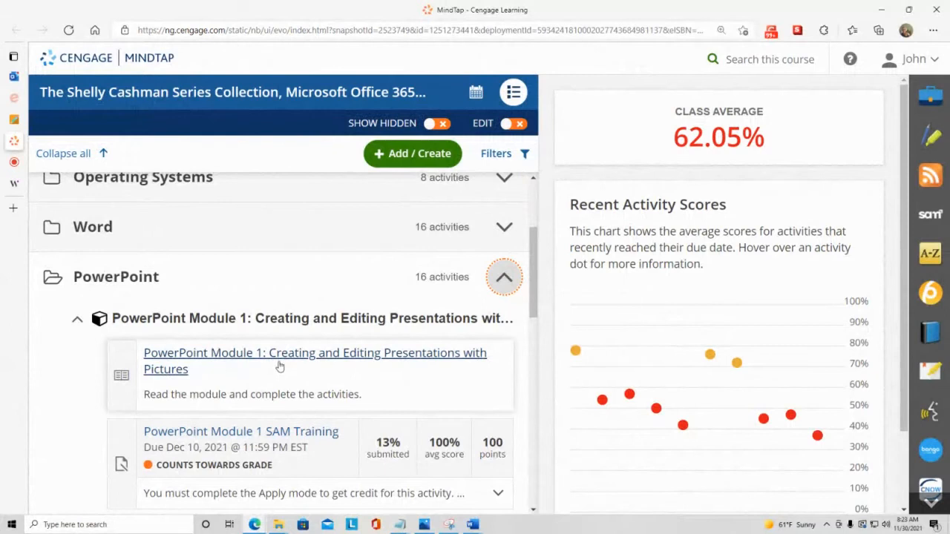
# Open the PowerPoint Module 1 SAM Project A assignment and start it.
pyautogui.scroll(-2, 280, 371)
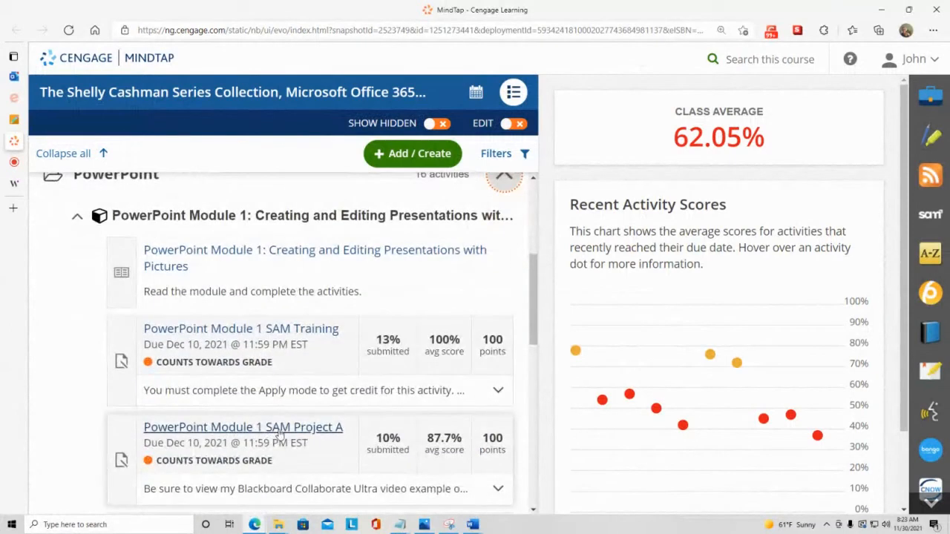
pyautogui.click(280, 433)
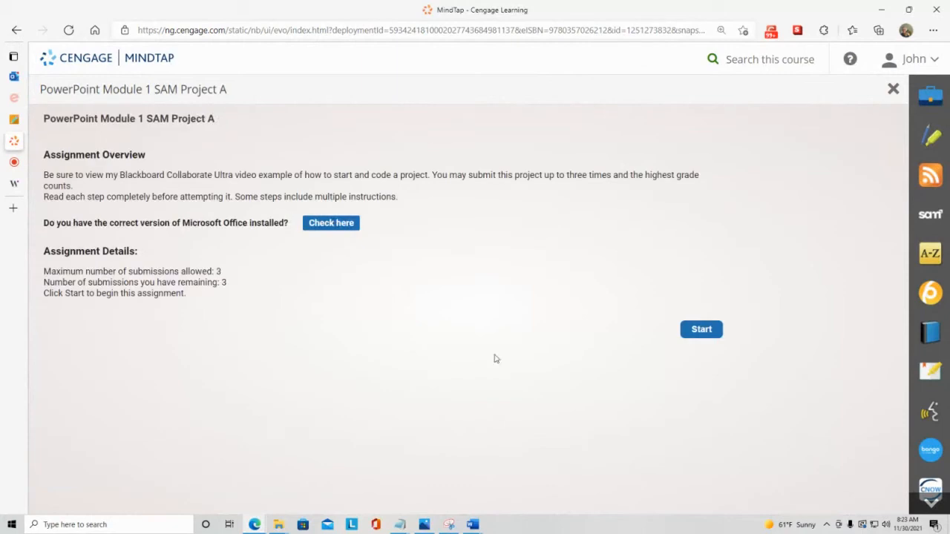
pyautogui.click(699, 331)
pyautogui.click(702, 331)
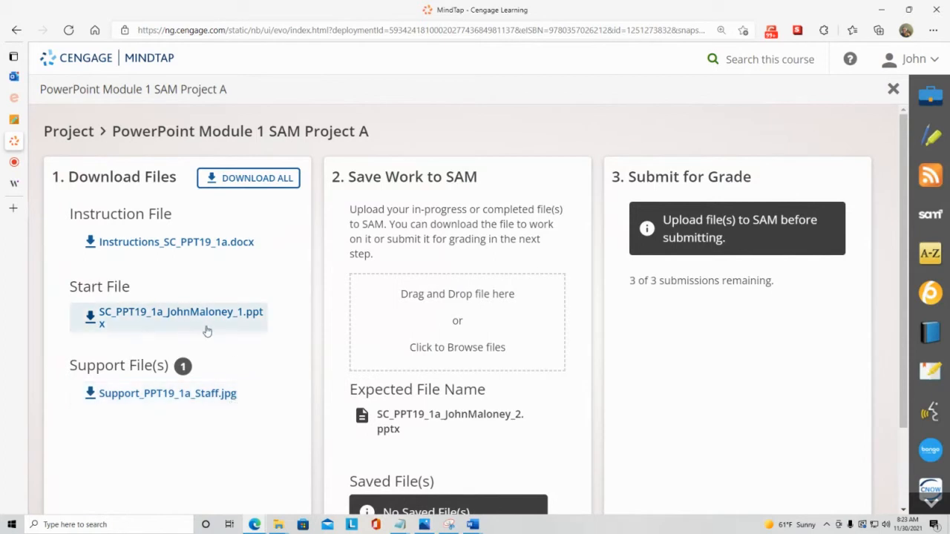
# Download the project's instruction file, PowerPoint start file and the Support_PPT19_1a_Staff.jpg support file.
pyautogui.click(163, 243)
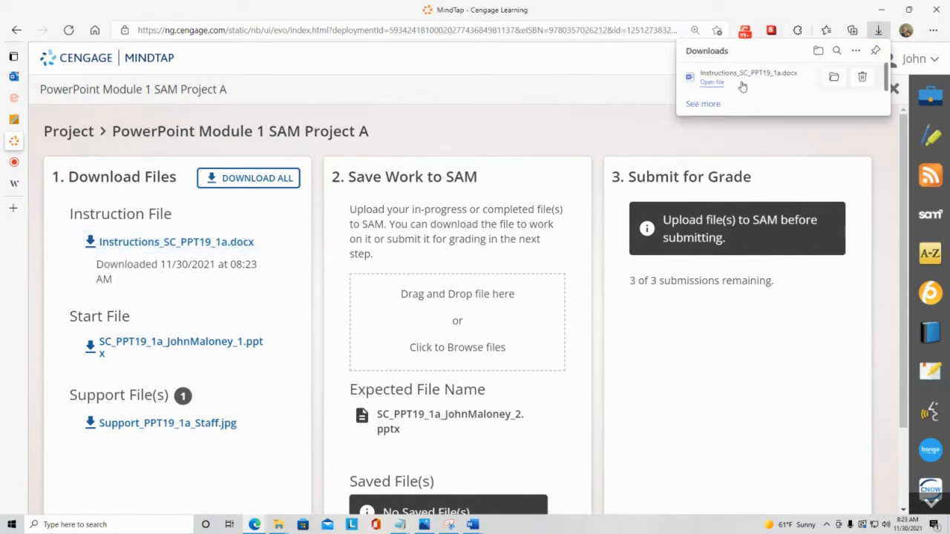
pyautogui.click(158, 344)
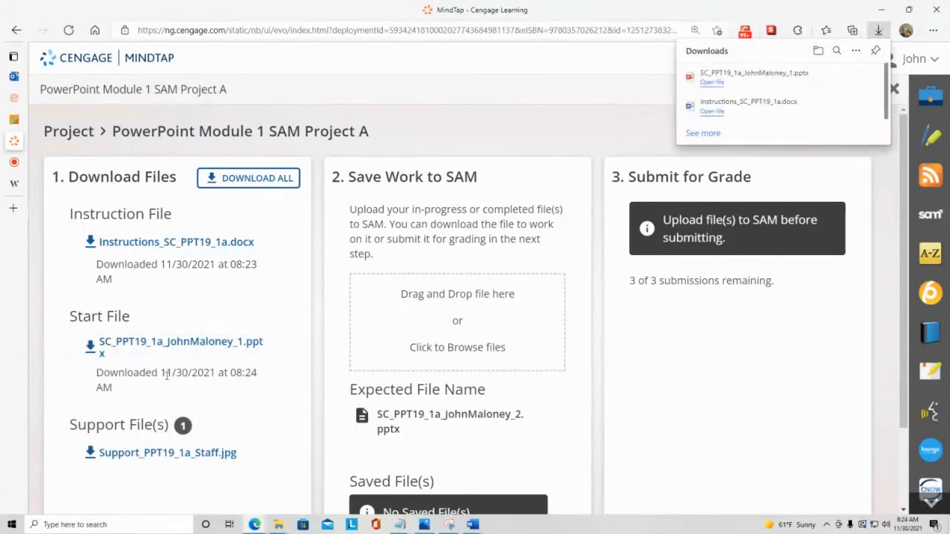
pyautogui.click(157, 452)
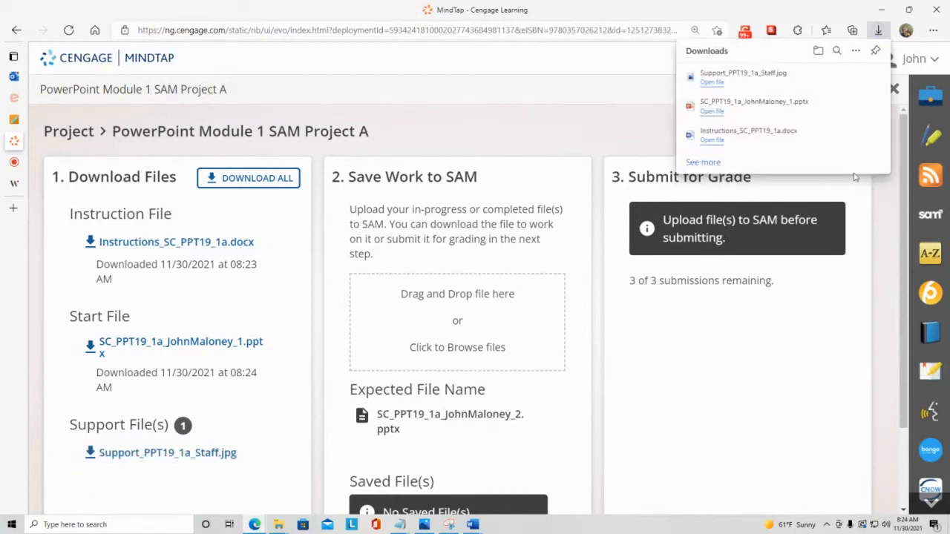
# Show the downloaded instruction file in its folder and select today's three project files for copying.
pyautogui.rightClick(765, 153)
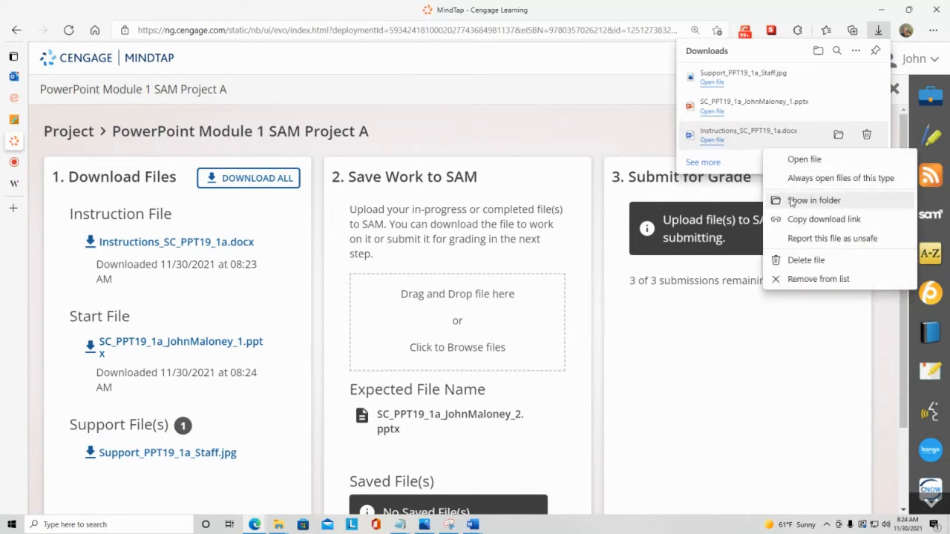
pyautogui.click(791, 202)
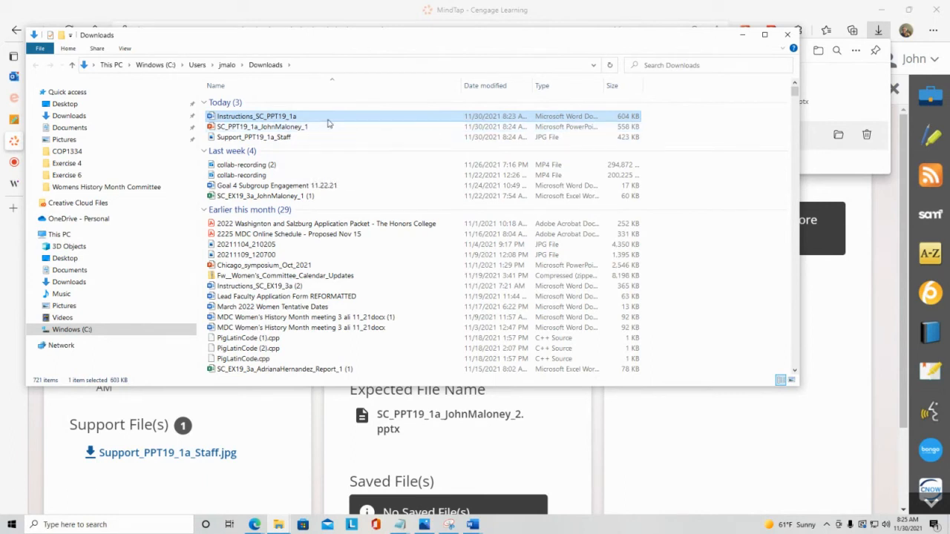
pyautogui.click(319, 140)
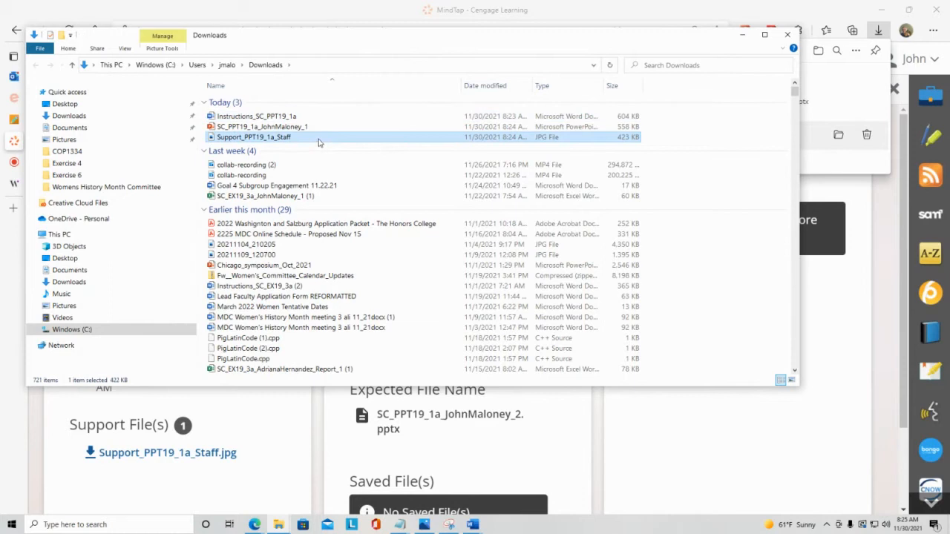
pyautogui.moveTo(321, 140); pyautogui.dragTo(325, 124)
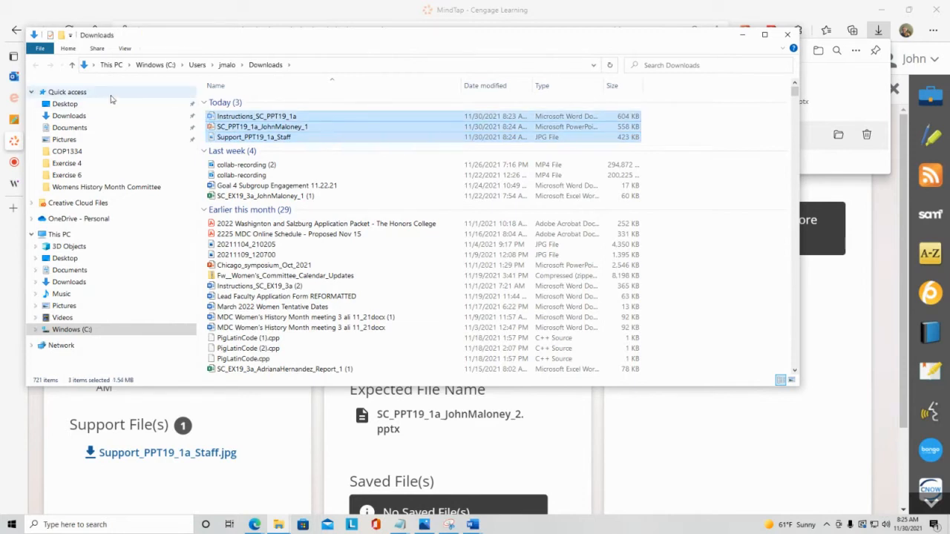
# Paste the three project files into Desktop > MDC > Fall 2021 > Homestead > CGS1060C.
pyautogui.click(84, 104)
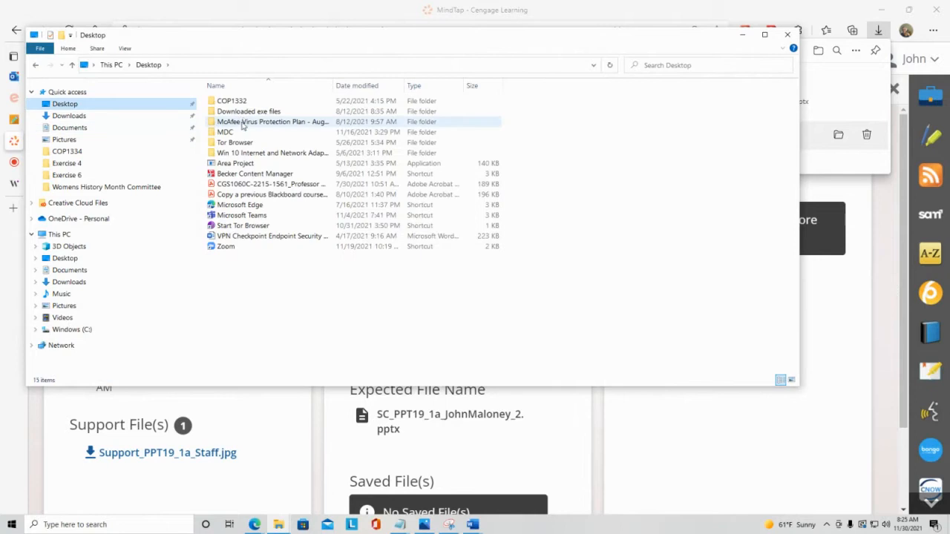
pyautogui.doubleClick(239, 131)
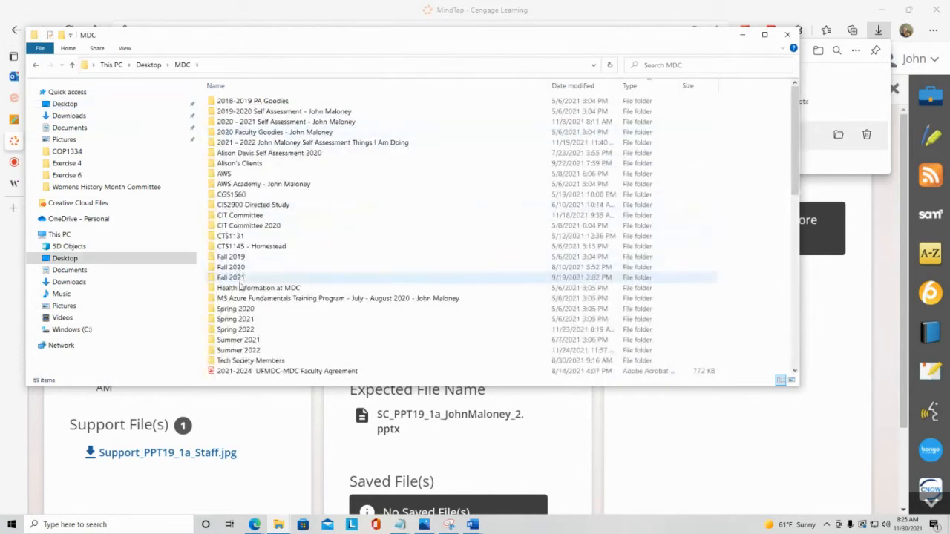
pyautogui.doubleClick(231, 277)
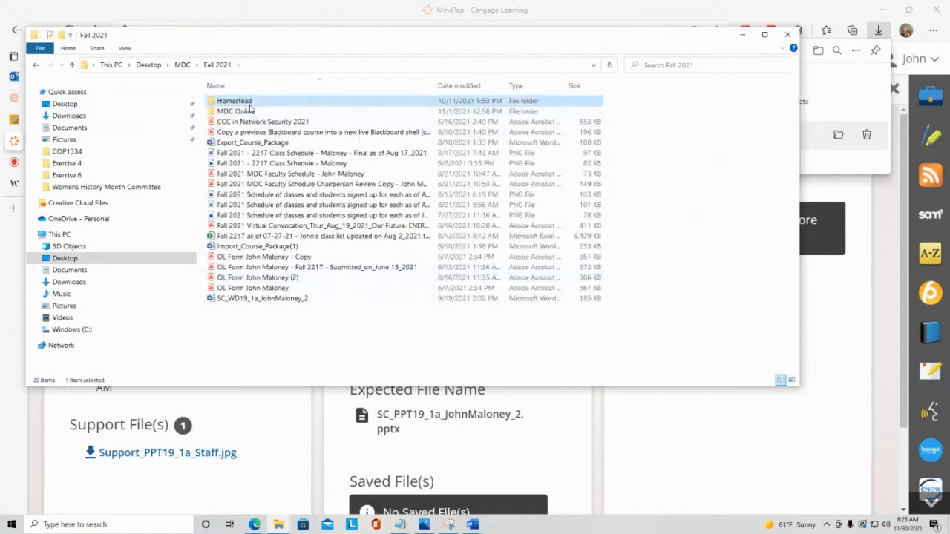
pyautogui.doubleClick(248, 103)
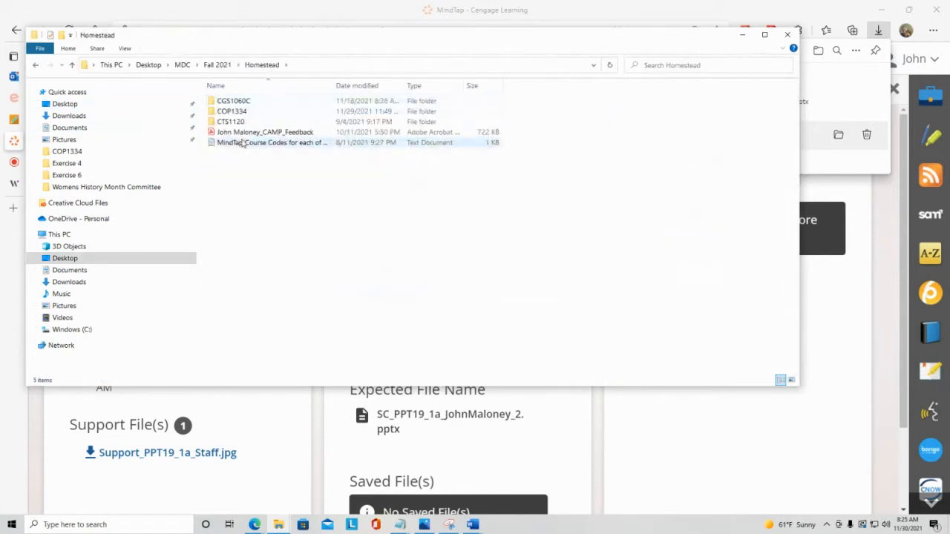
pyautogui.doubleClick(235, 104)
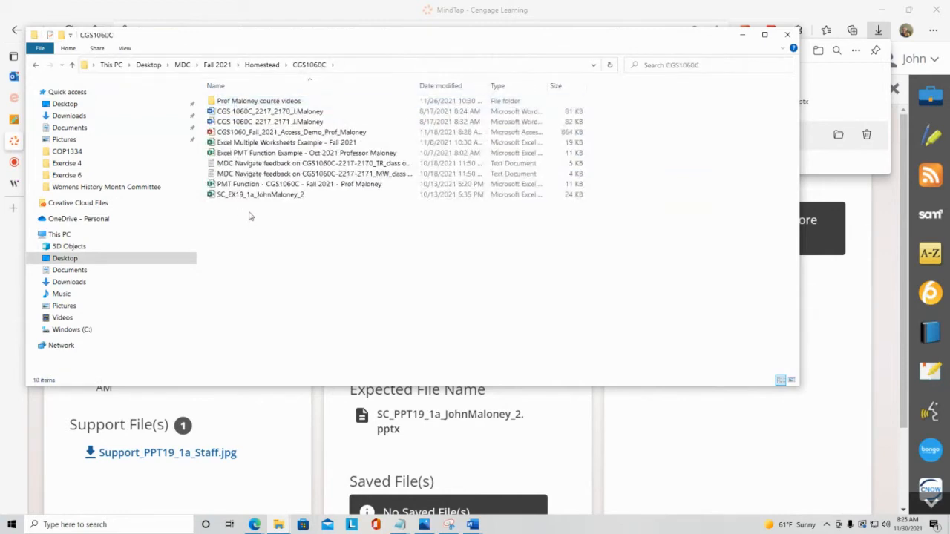
pyautogui.hotkey('ctrl', 'v')
pyautogui.click(307, 272)
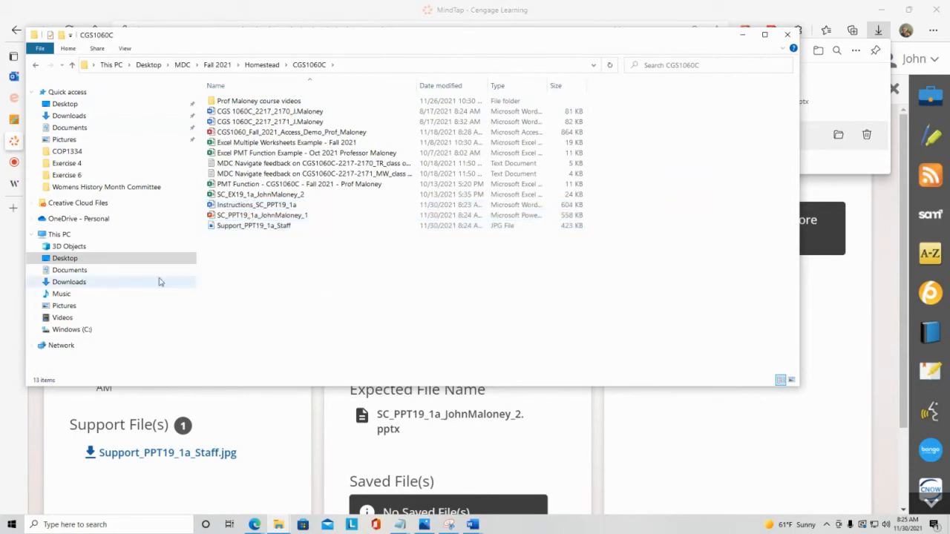
# Open Instructions_SC_PPT19_1a with editing enabled, and minimize it and the other open Word document to return to the folder.
pyautogui.doubleClick(254, 205)
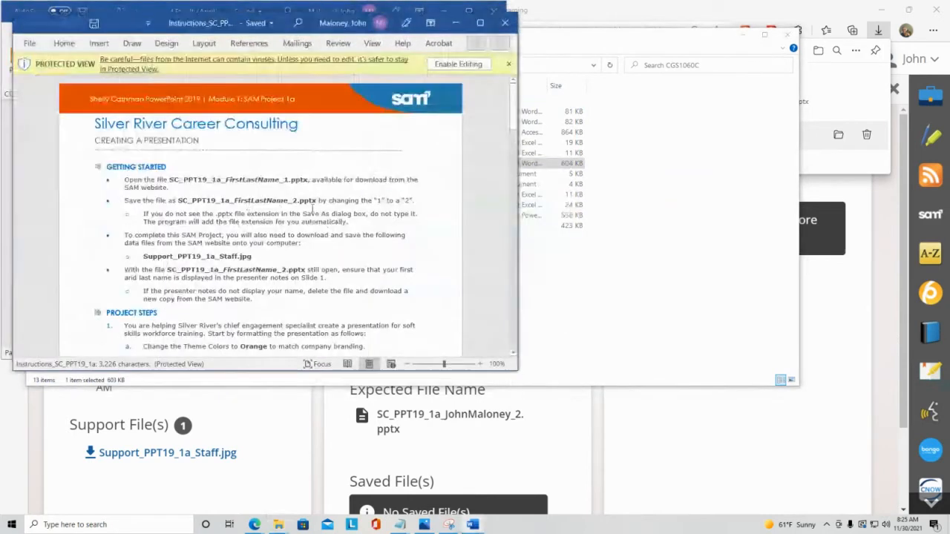
pyautogui.click(457, 65)
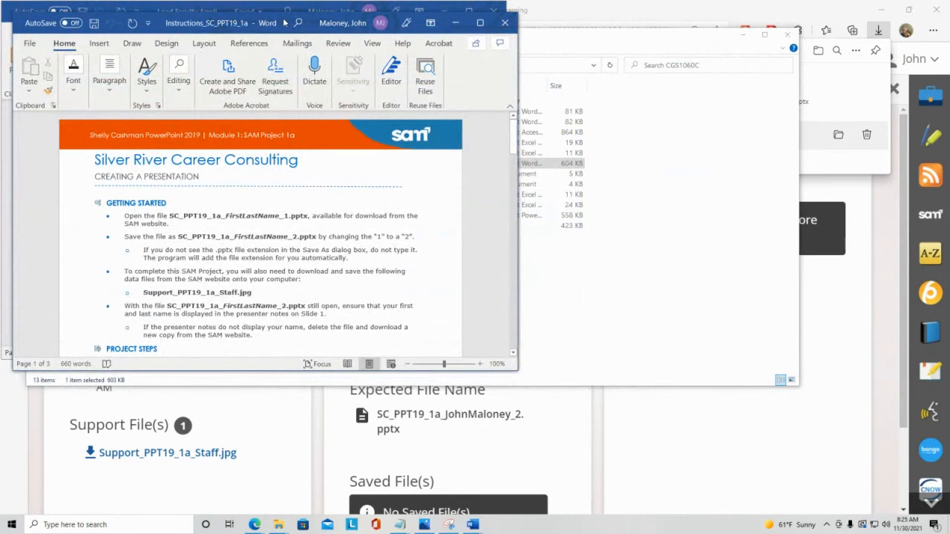
pyautogui.moveTo(284, 23); pyautogui.dragTo(276, 215)
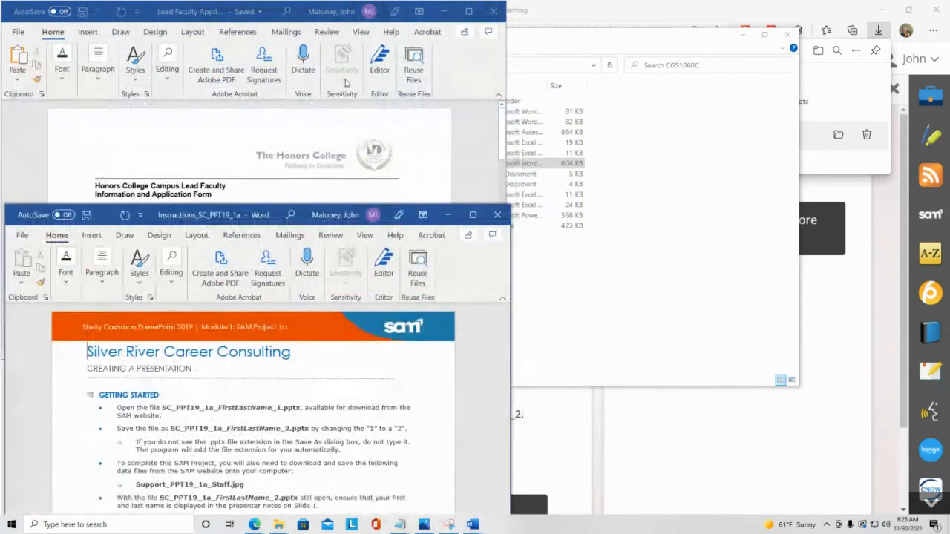
pyautogui.click(442, 15)
pyautogui.click(443, 14)
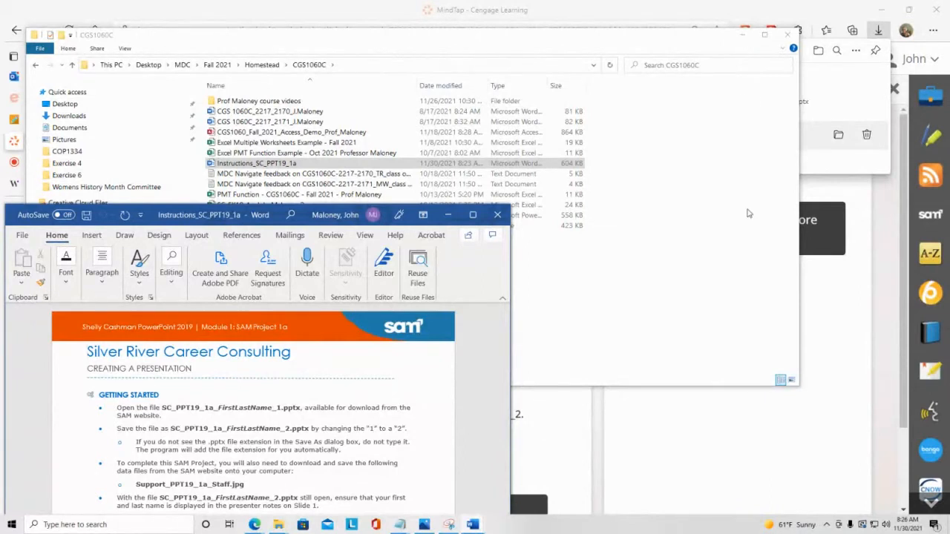
pyautogui.click(447, 215)
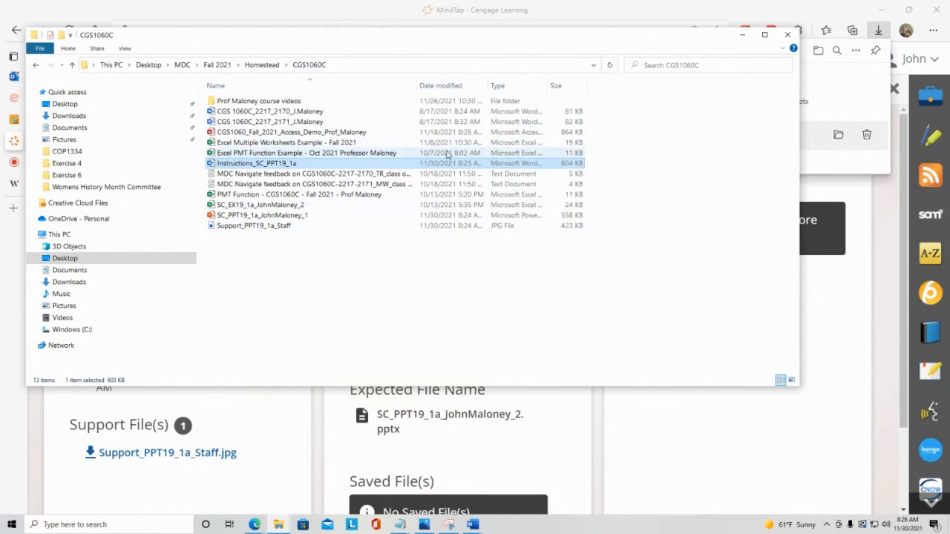
# Open the SC_PPT19_1a start presentation ending in _1 from the CGS1060C folder and enable editing.
pyautogui.click(303, 215)
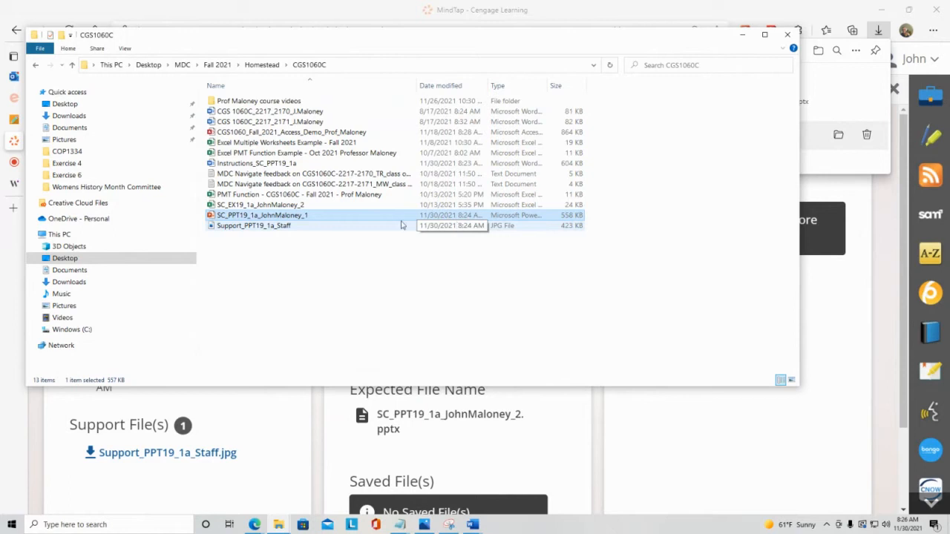
pyautogui.doubleClick(364, 216)
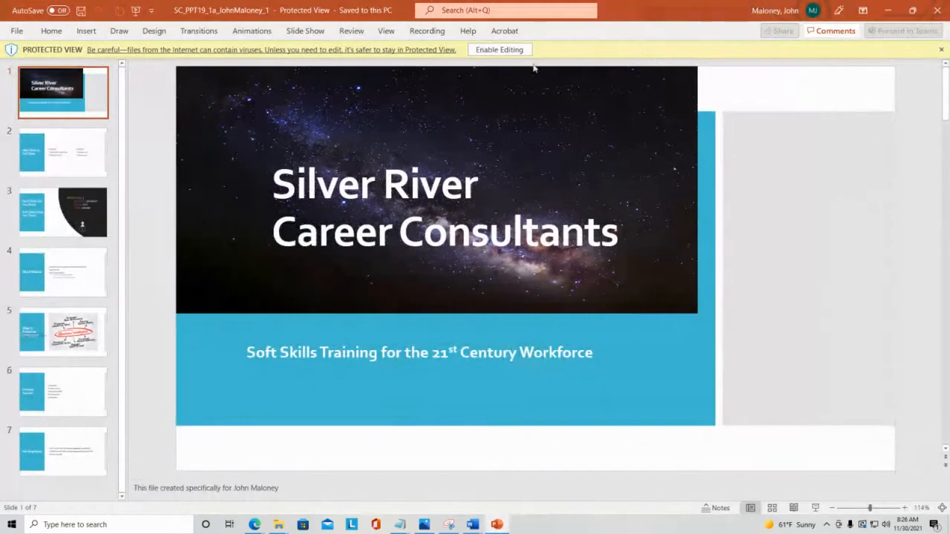
pyautogui.click(524, 50)
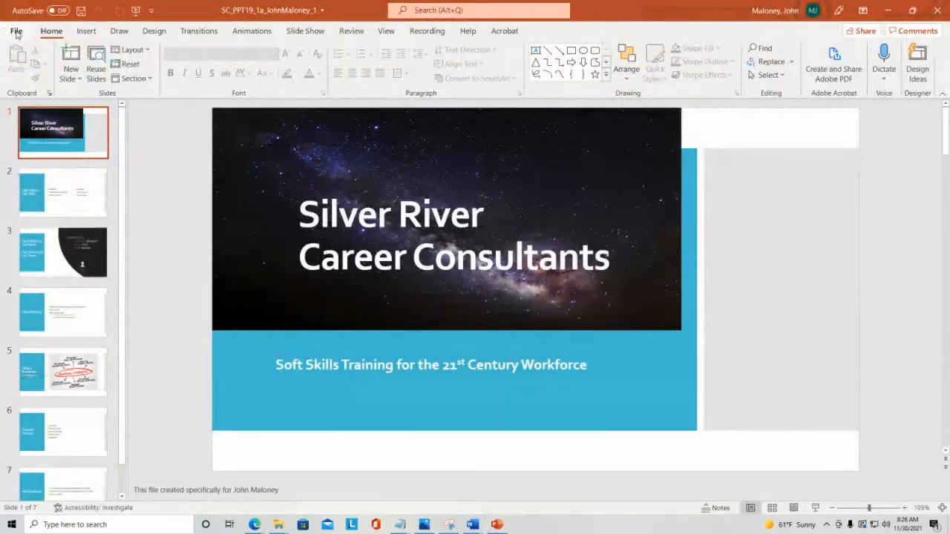
# Save a copy of the presentation in the CGS1060C folder, changing the file name's ending from _1 to _2.
pyautogui.click(16, 32)
pyautogui.click(38, 176)
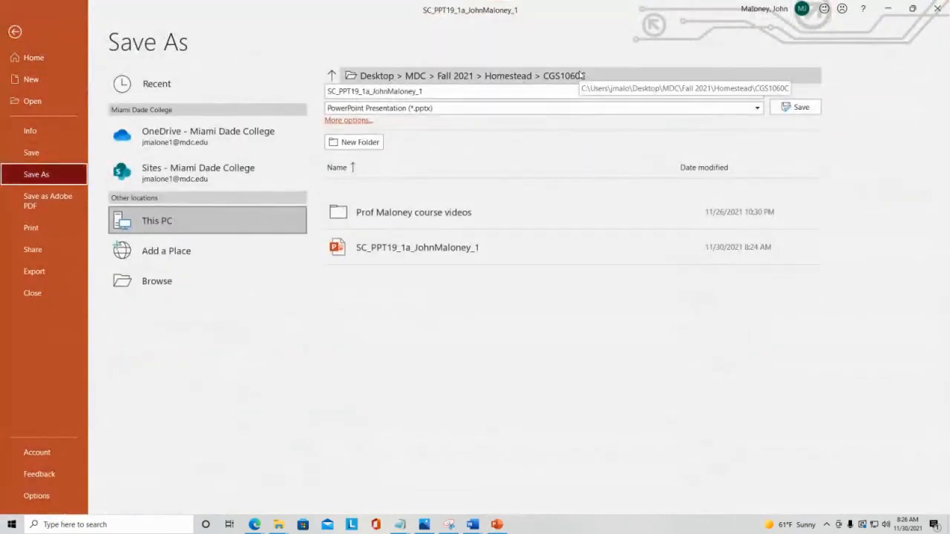
pyautogui.click(434, 91)
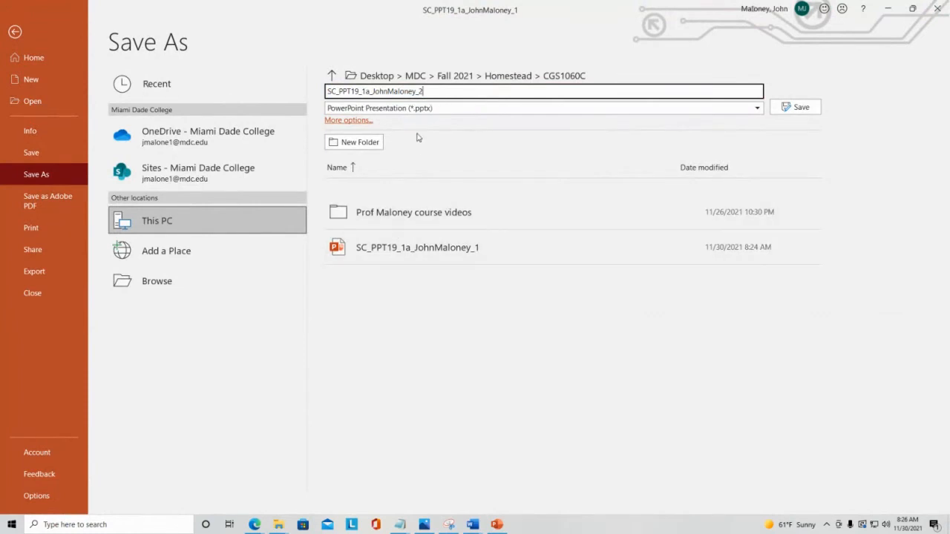
pyautogui.click(811, 113)
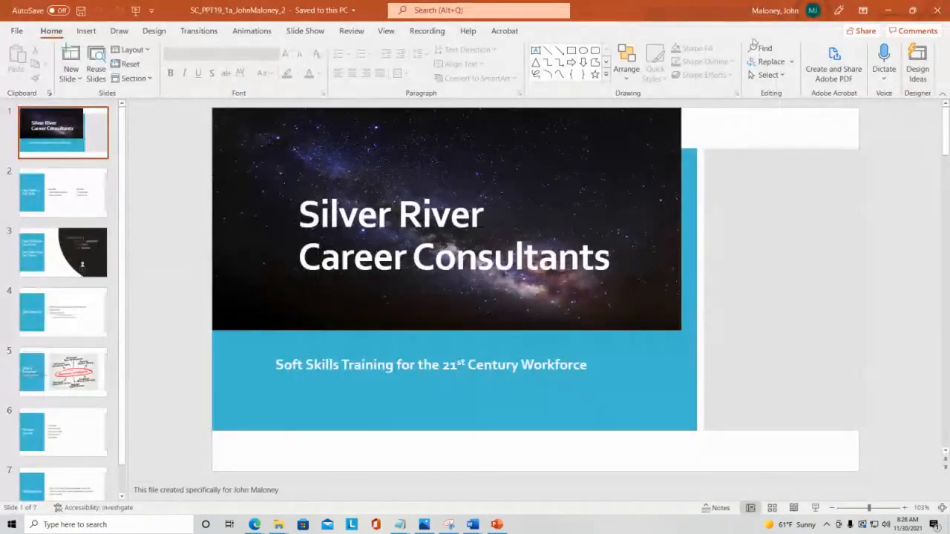
# View the Support_PPT19_1a_Staff picture from the CGS1060C folder and put the image viewer away.
pyautogui.click(888, 10)
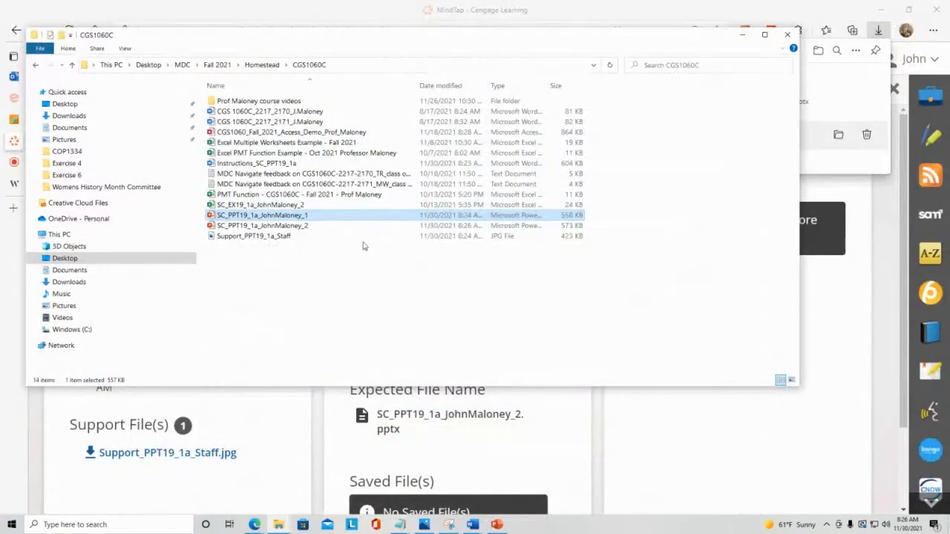
pyautogui.click(288, 237)
pyautogui.doubleClick(288, 237)
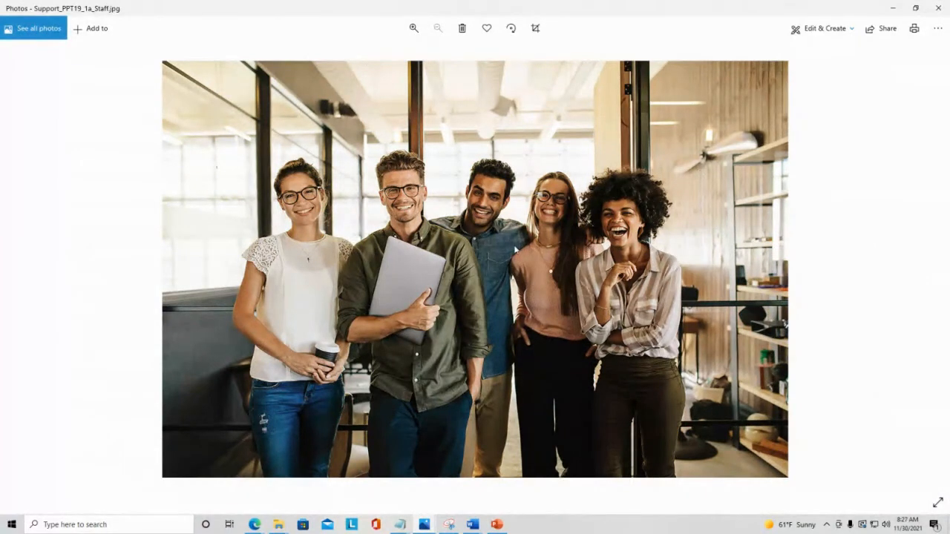
pyautogui.click(895, 11)
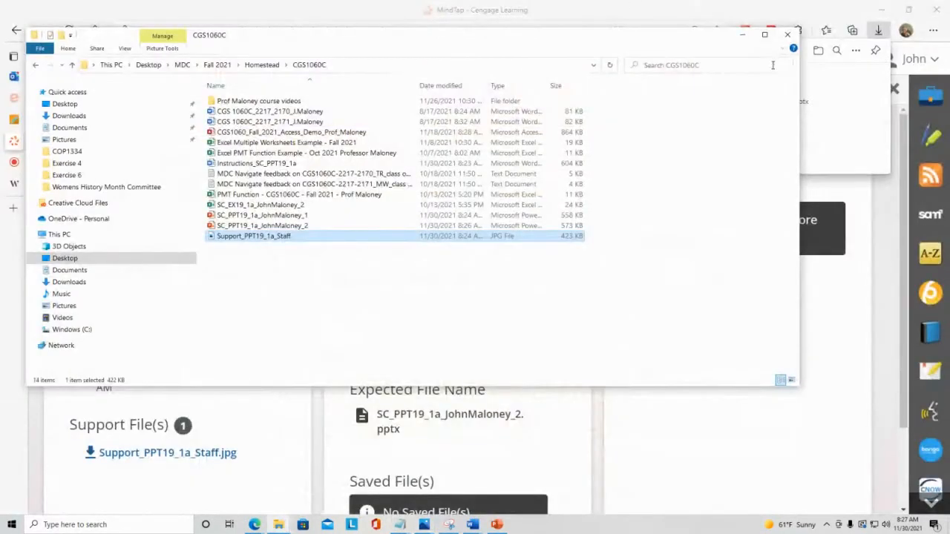
# Bring back the Instructions_SC_PPT19_1a document in Word and reposition and narrow its window over the project page.
pyautogui.click(740, 41)
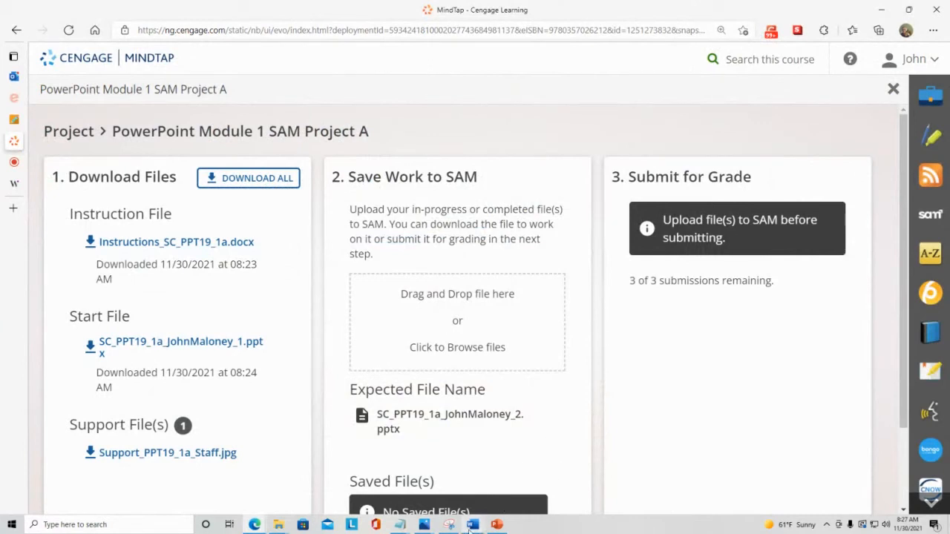
pyautogui.click(473, 525)
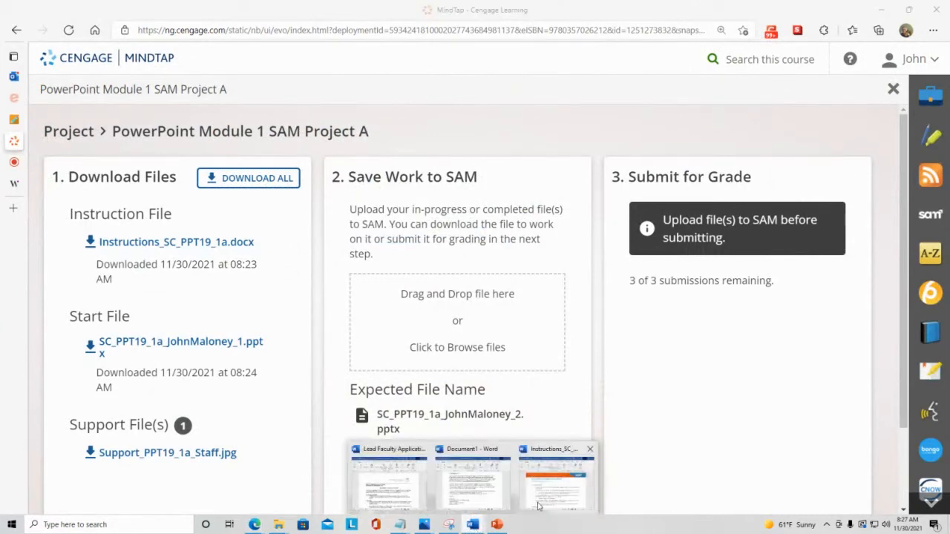
pyautogui.click(556, 481)
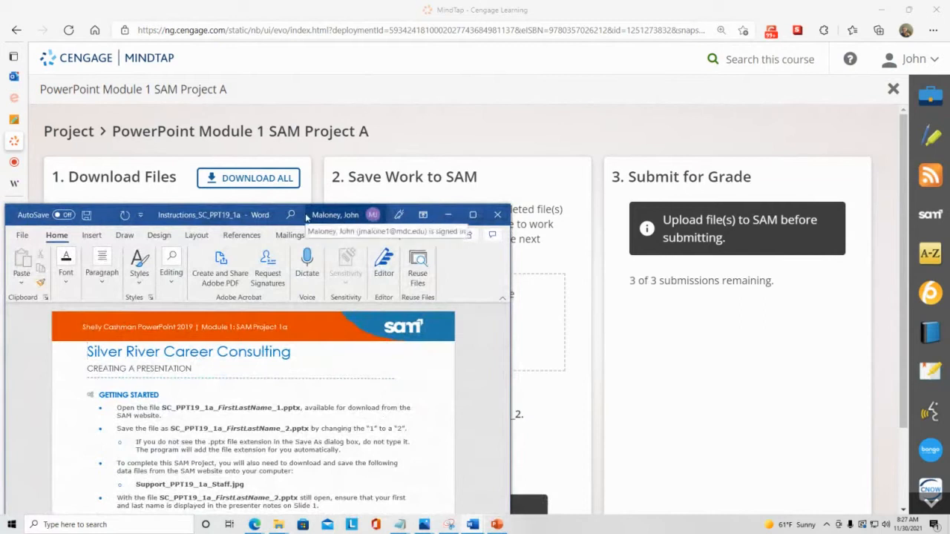
pyautogui.moveTo(307, 217); pyautogui.dragTo(333, 96)
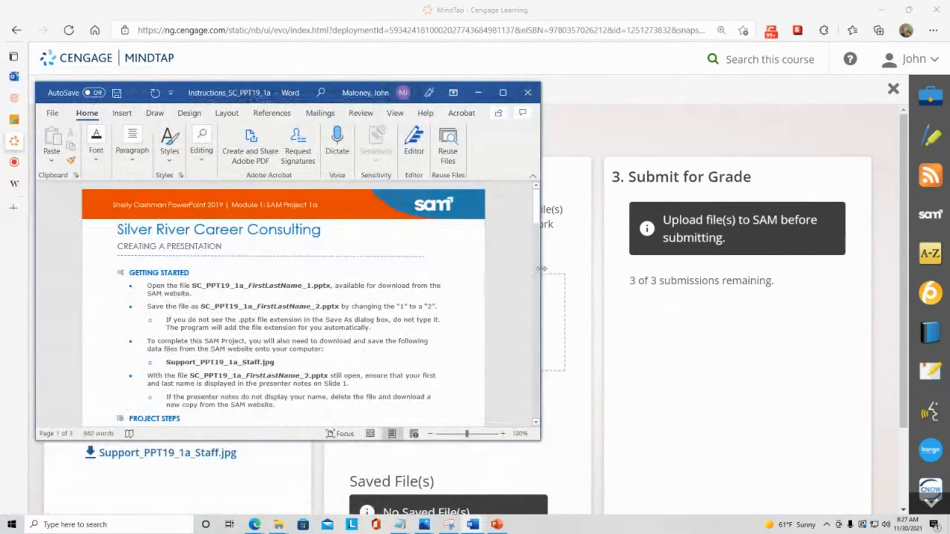
pyautogui.moveTo(542, 269); pyautogui.dragTo(431, 277)
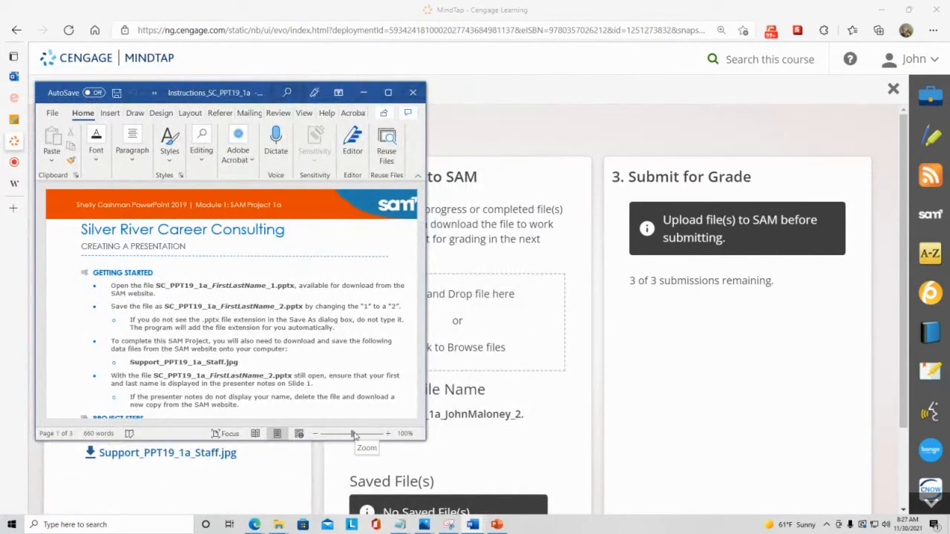
# Enlarge the Word instructions to 138% zoom and fit their window to the full screen height against the screen's side edge.
pyautogui.moveTo(353, 435); pyautogui.dragTo(356, 439)
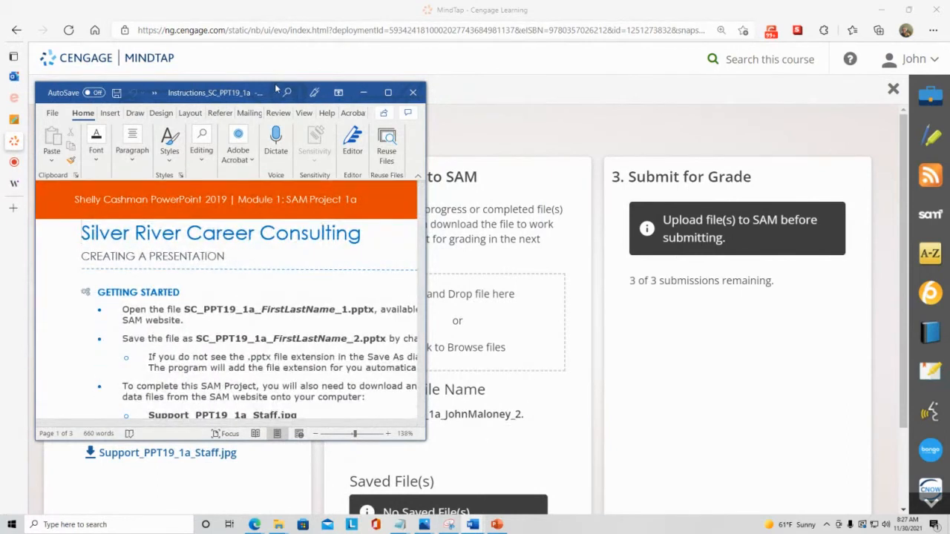
pyautogui.moveTo(223, 83); pyautogui.dragTo(221, 13)
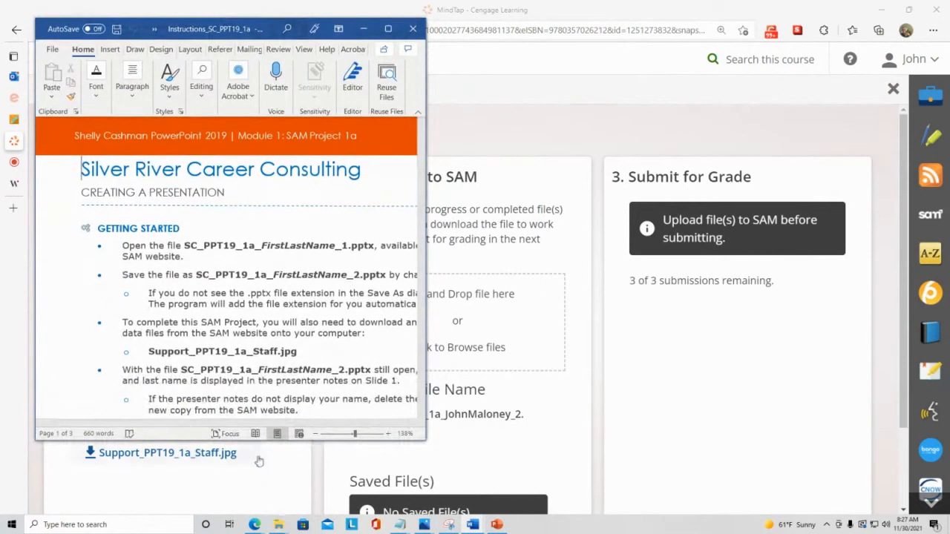
pyautogui.moveTo(260, 441); pyautogui.dragTo(261, 512)
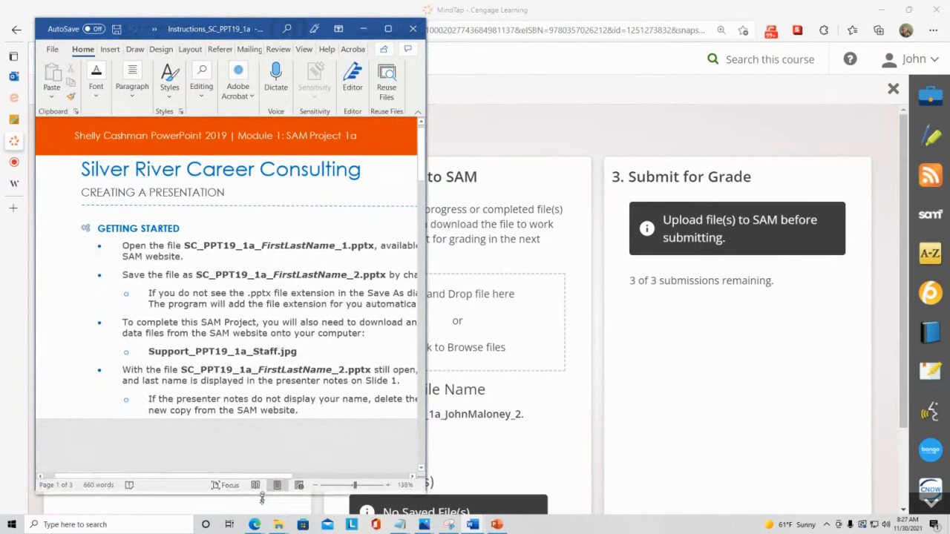
pyautogui.doubleClick(260, 514)
pyautogui.moveTo(271, 7); pyautogui.dragTo(237, 8)
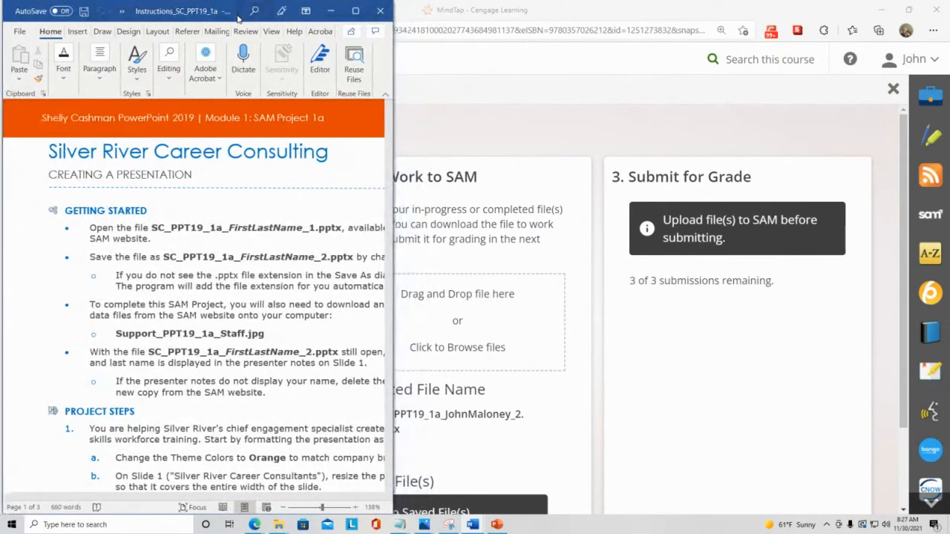
# Switch to the PowerPoint presentation ending in _2, place its un-maximized window beside the Word instructions, widen it to meet them, and zoom to 117%.
pyautogui.click(497, 524)
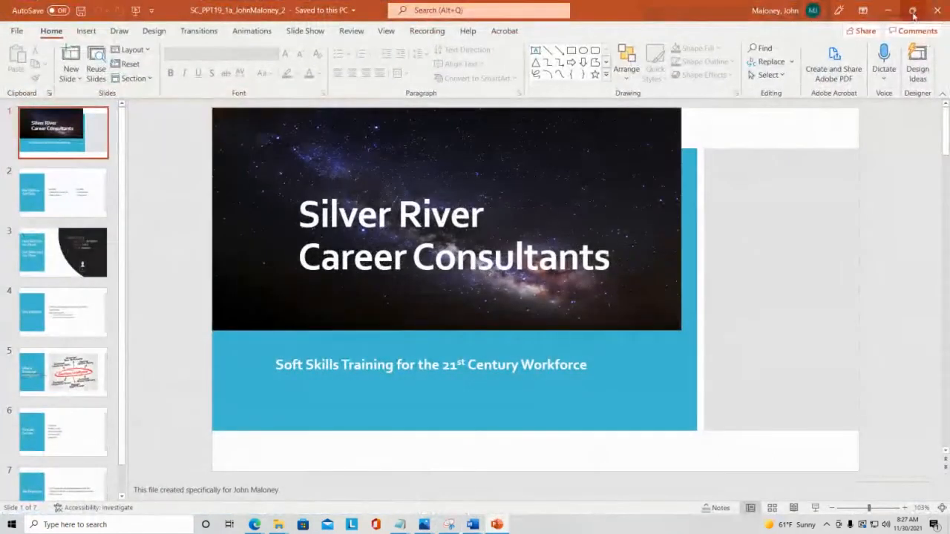
pyautogui.click(912, 11)
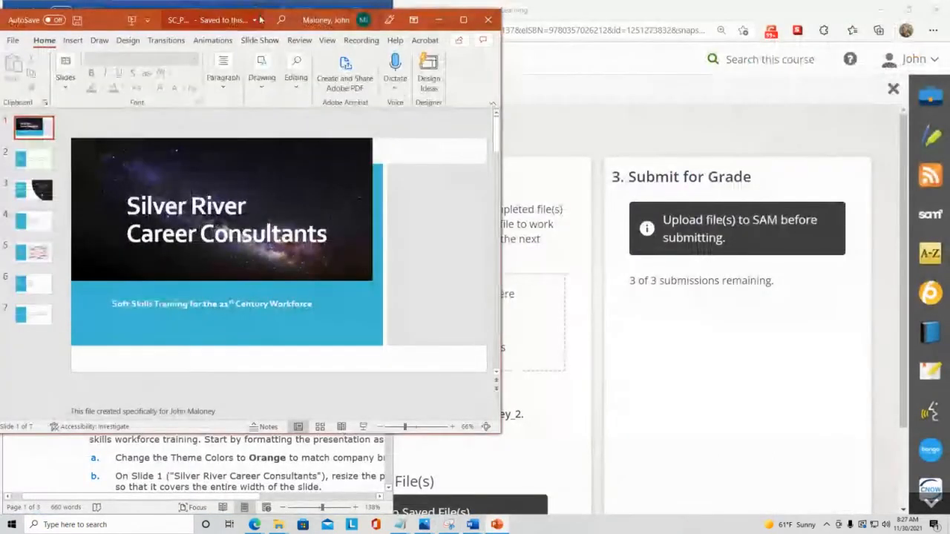
pyautogui.moveTo(271, 26); pyautogui.dragTo(706, 19)
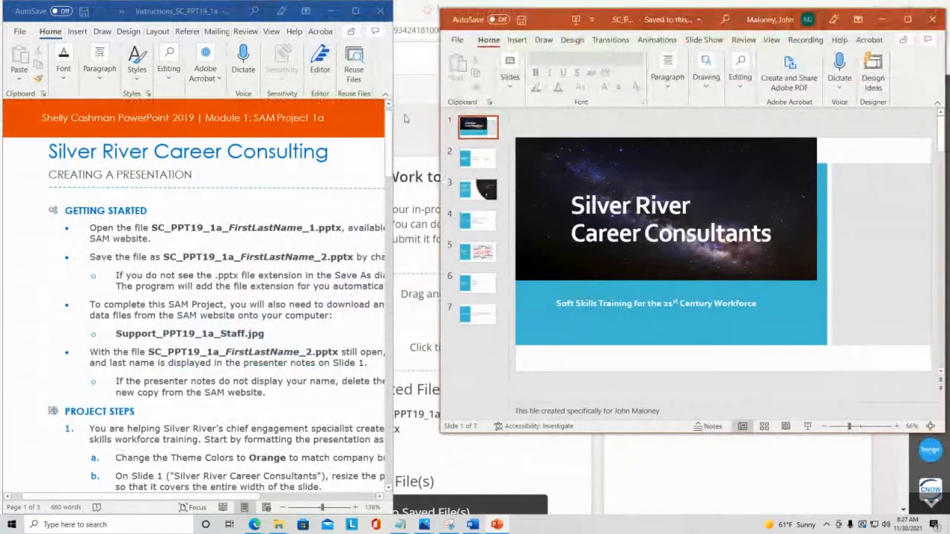
pyautogui.moveTo(437, 134); pyautogui.dragTo(395, 122)
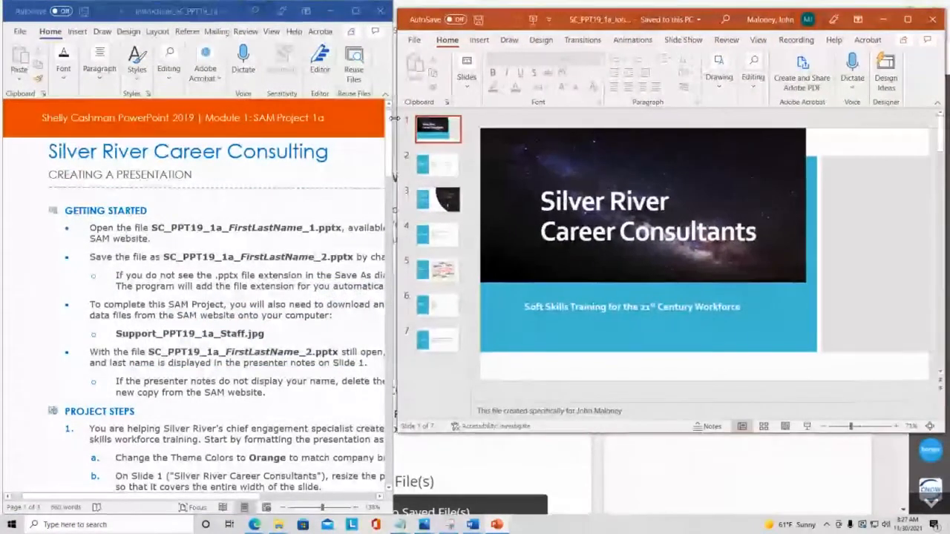
pyautogui.click(860, 428)
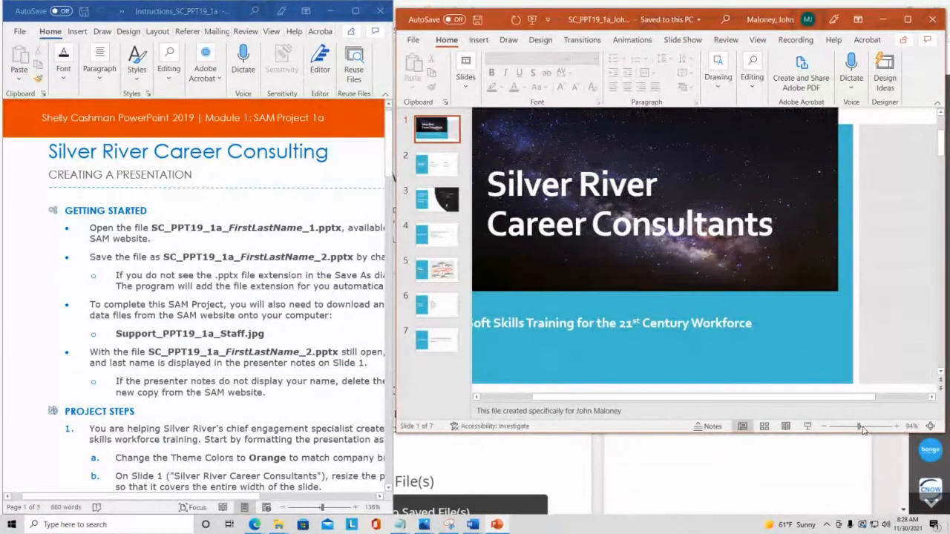
pyautogui.click(864, 430)
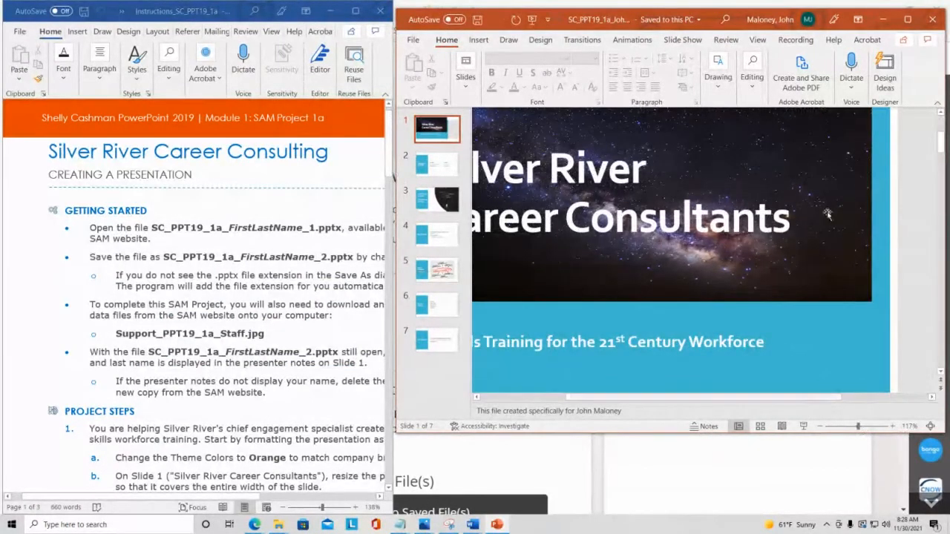